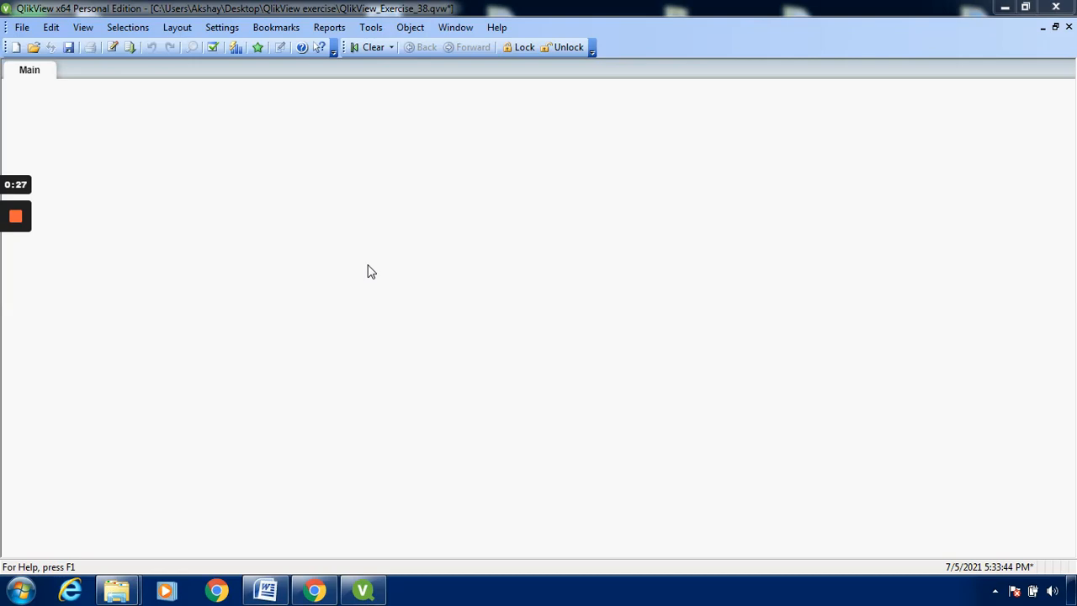
Open the load script for editing and start importing data from a web file
click(26, 30)
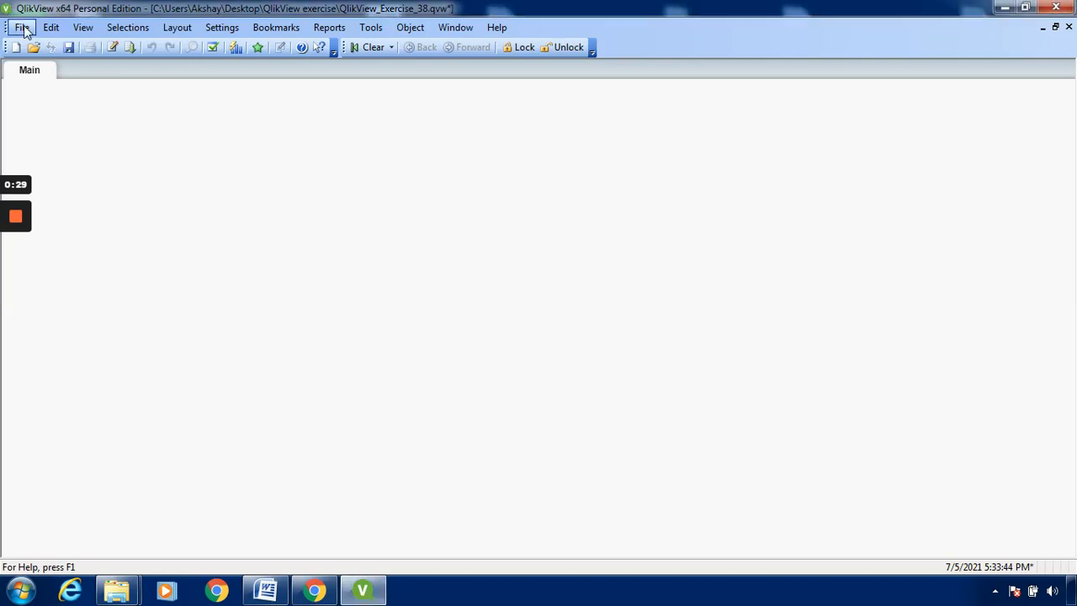
click(26, 30)
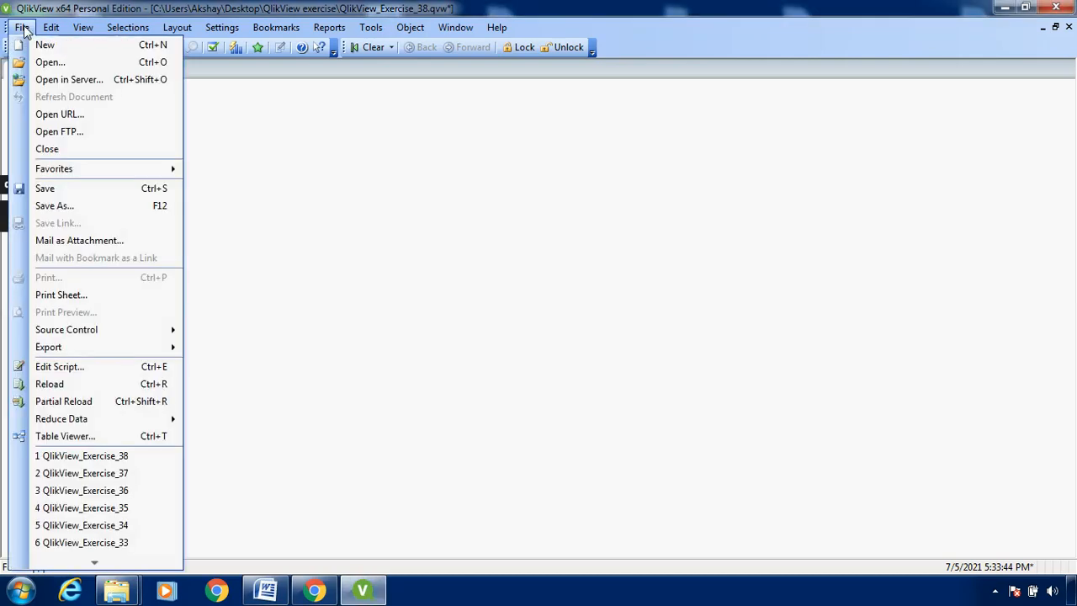
click(74, 366)
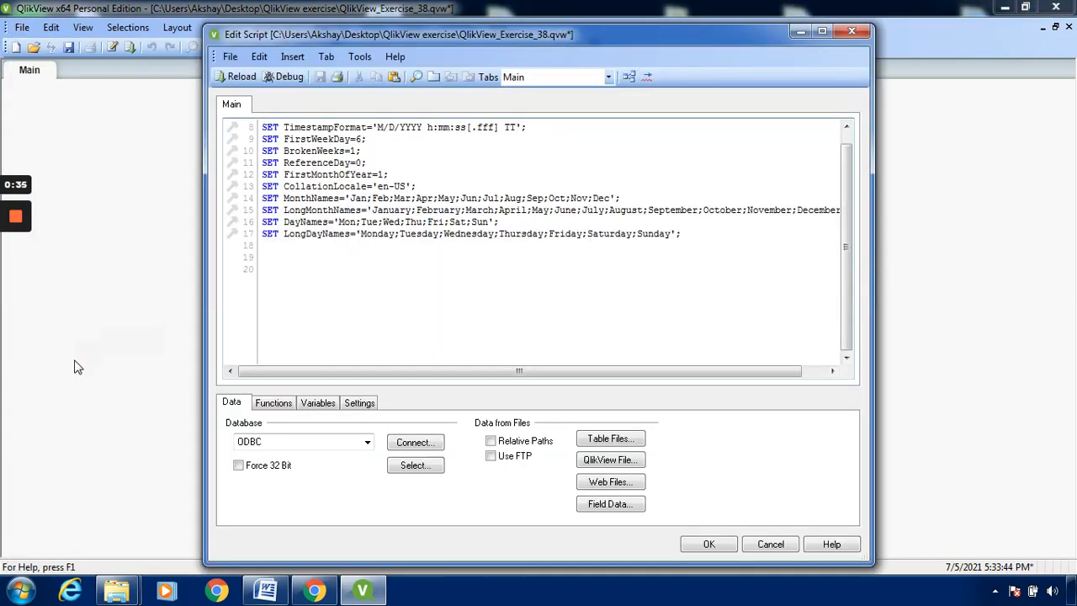
click(610, 487)
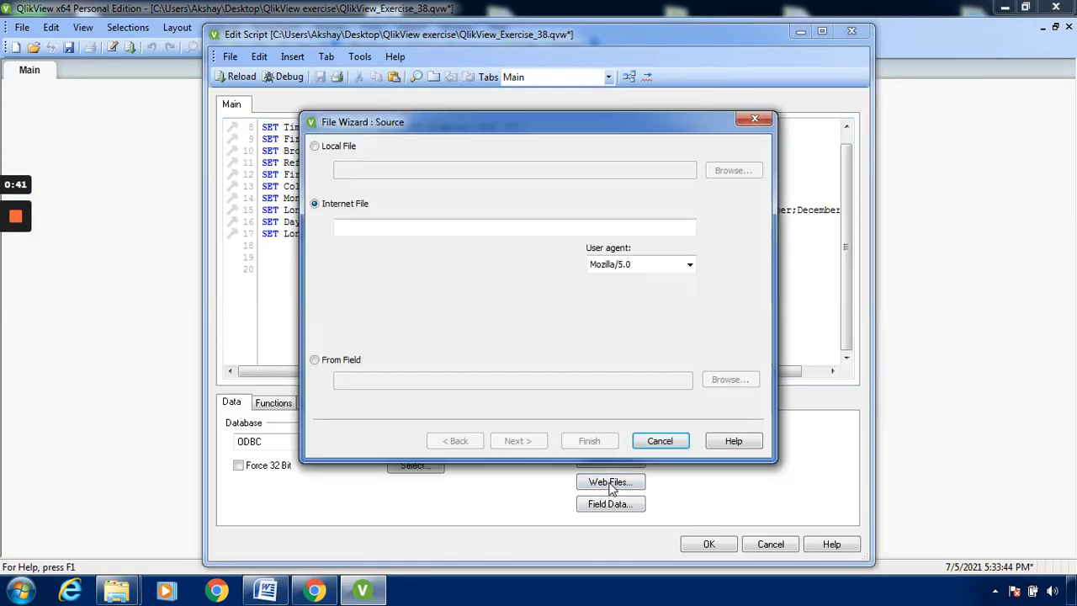
click(379, 225)
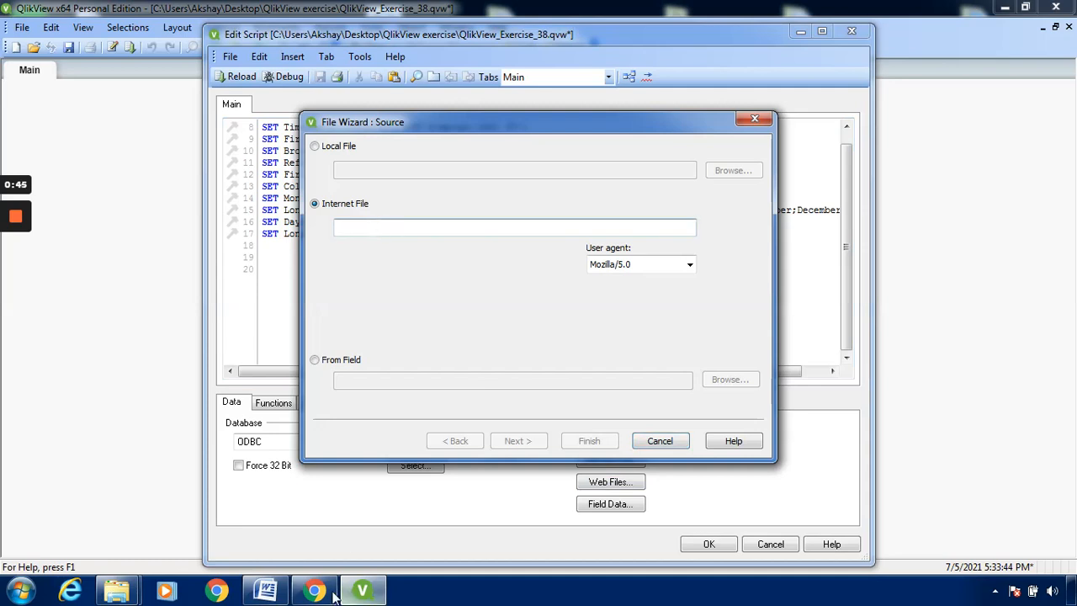
click(337, 497)
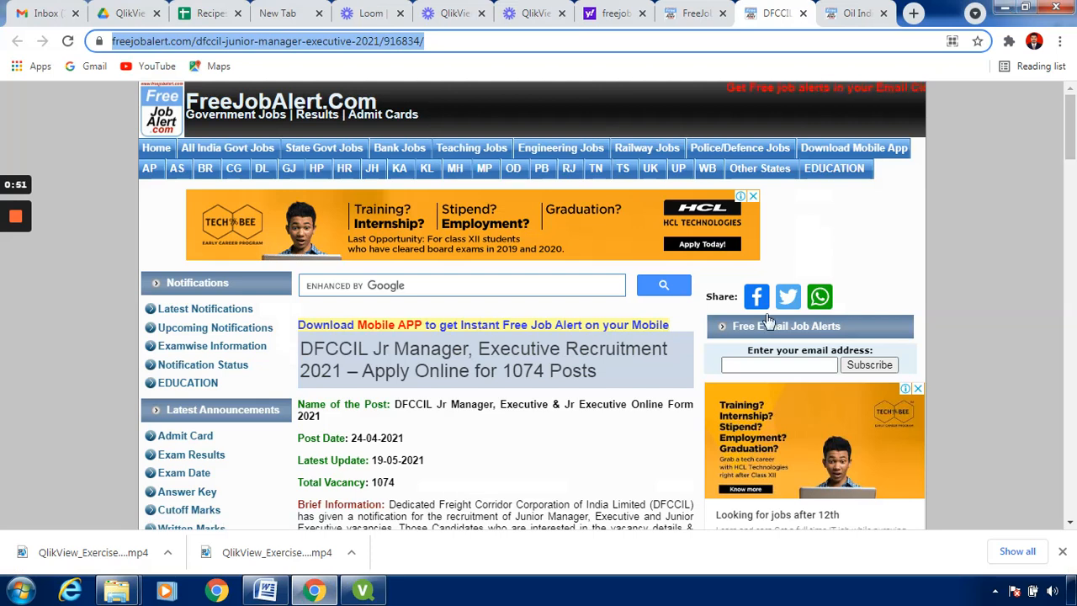
mouse_move(1071, 130)
mouse_down()
mouse_move(1073, 243)
mouse_move(1073, 124)
mouse_up()
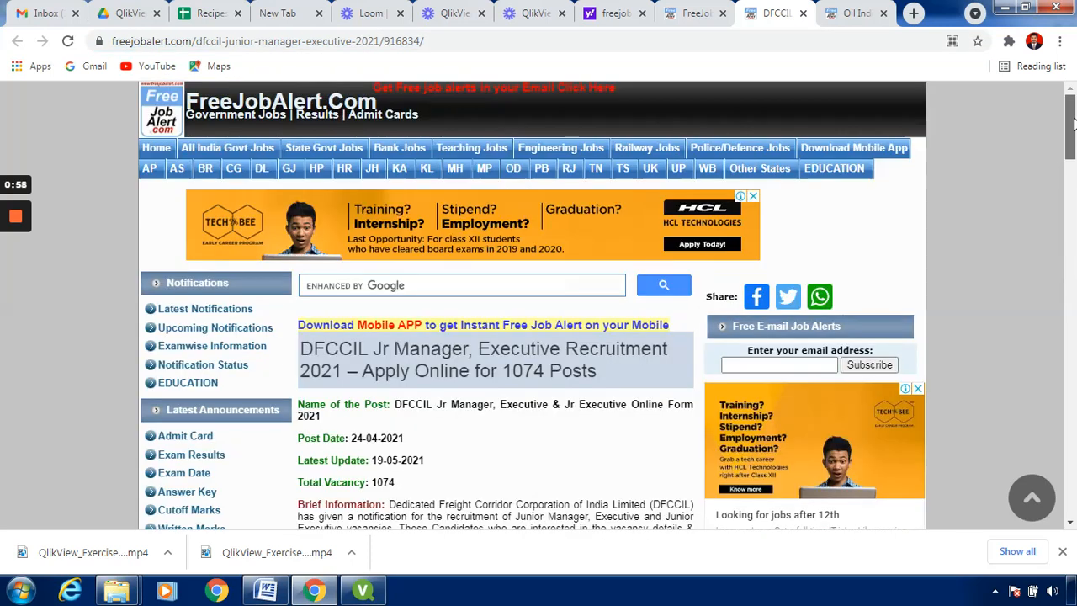
click(1005, 8)
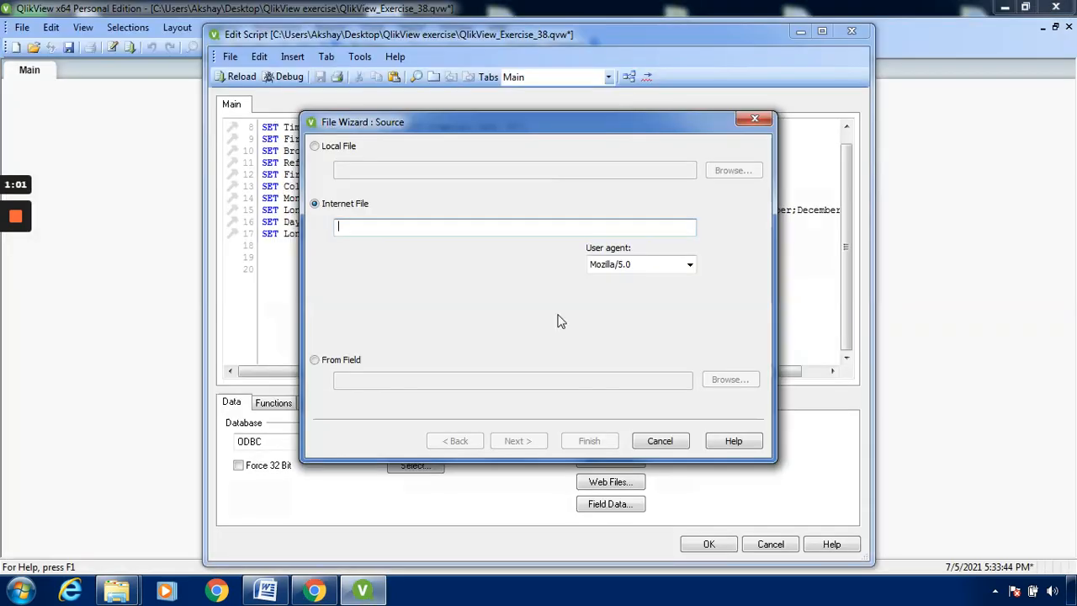
text(https://www.freejobalert.com/dfccil-junior-manager-executive-2021/916834/)
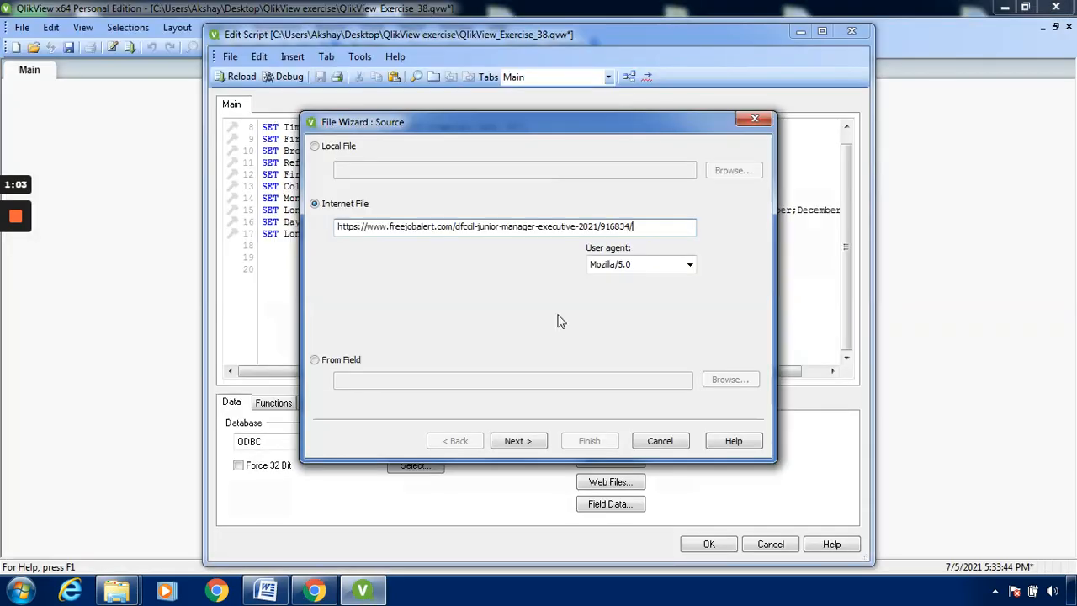
click(520, 442)
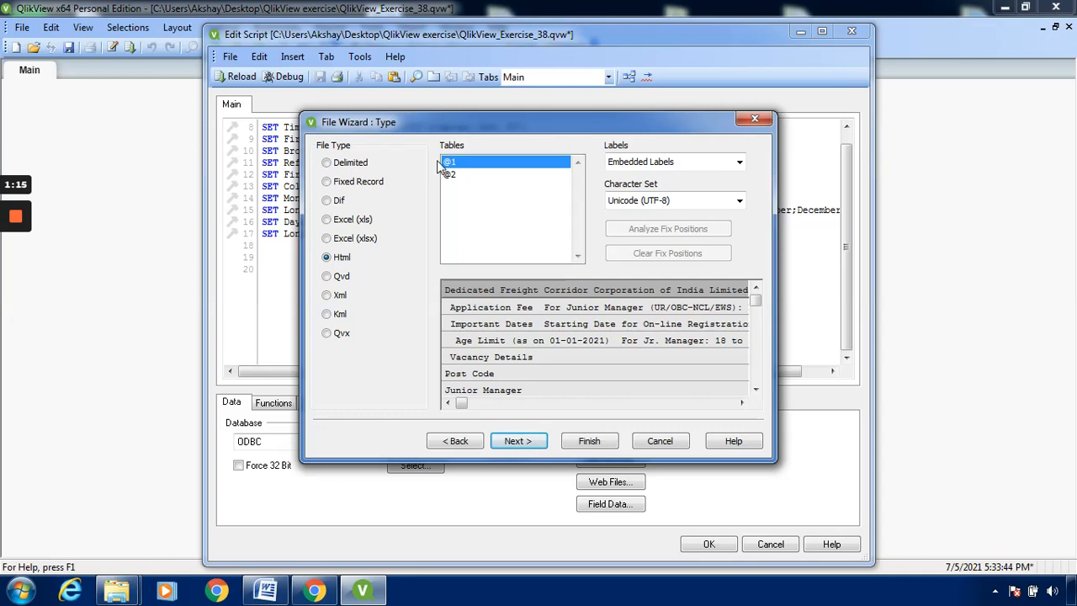
Preview the web data as Delimited and as Html table @2, returning to Html table @1
click(330, 165)
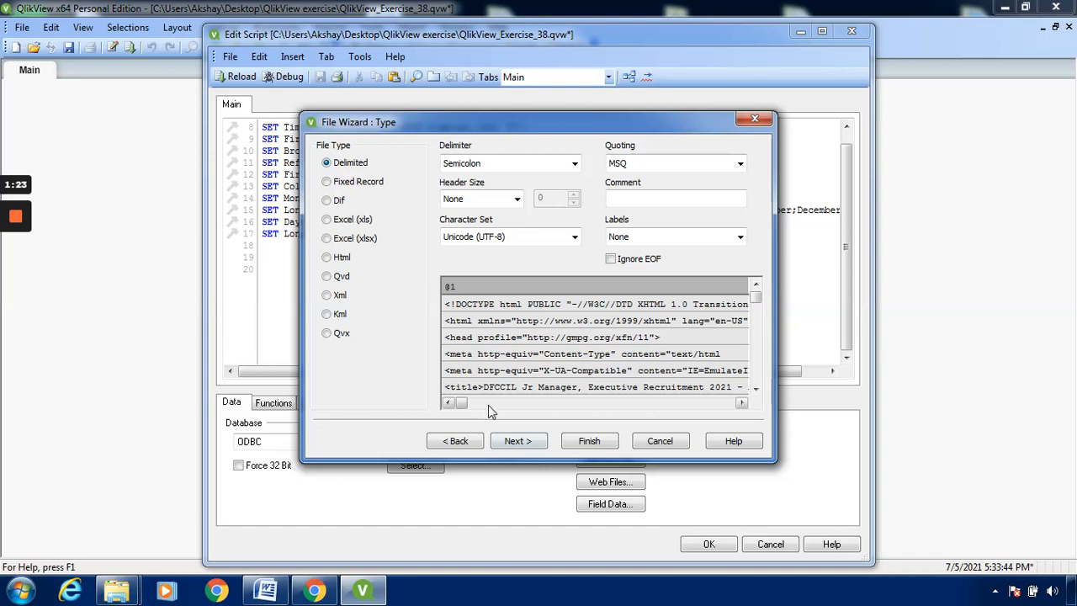
click(327, 260)
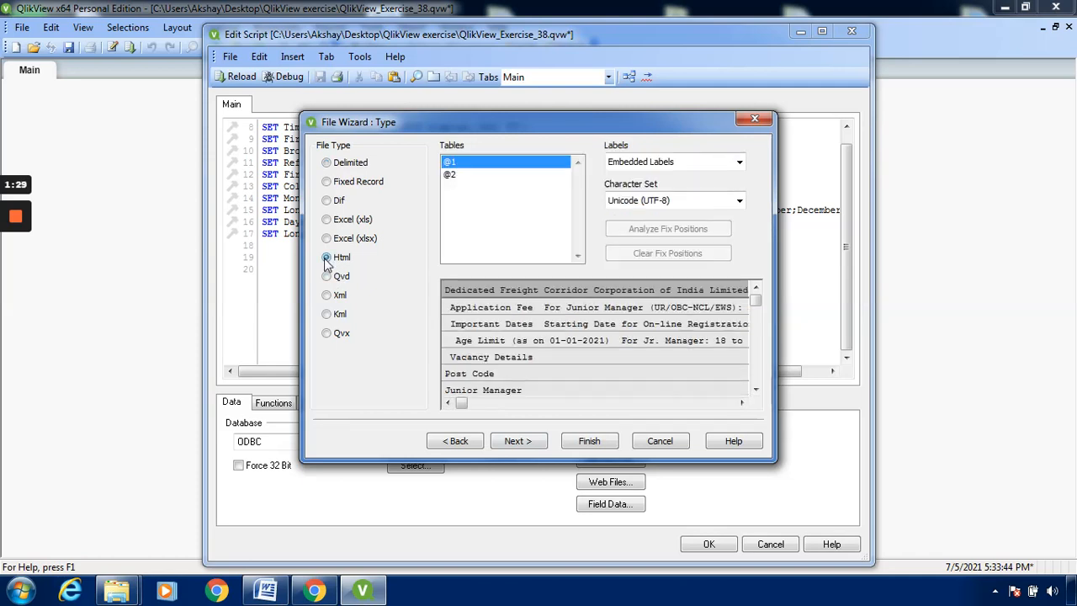
click(447, 177)
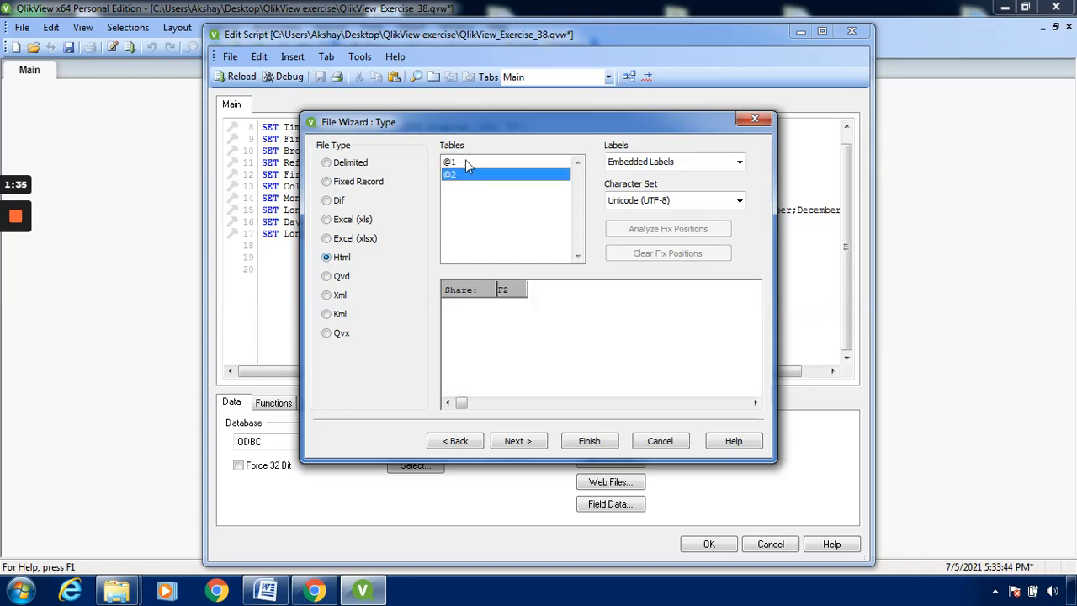
click(449, 163)
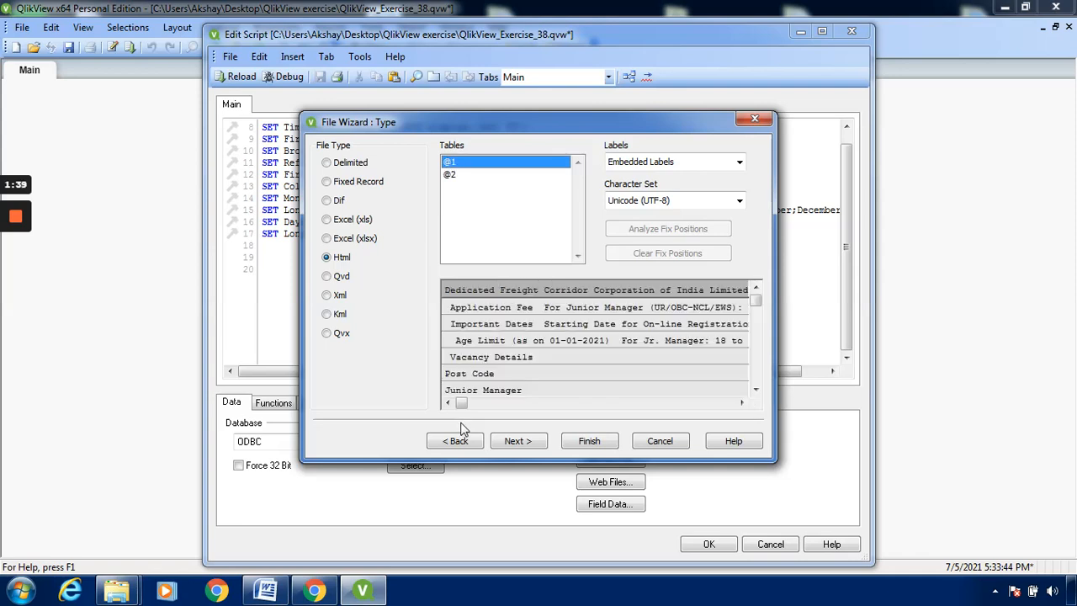
Insert the load statement for Html table @1 into the script with embedded labels and no transformation
click(518, 441)
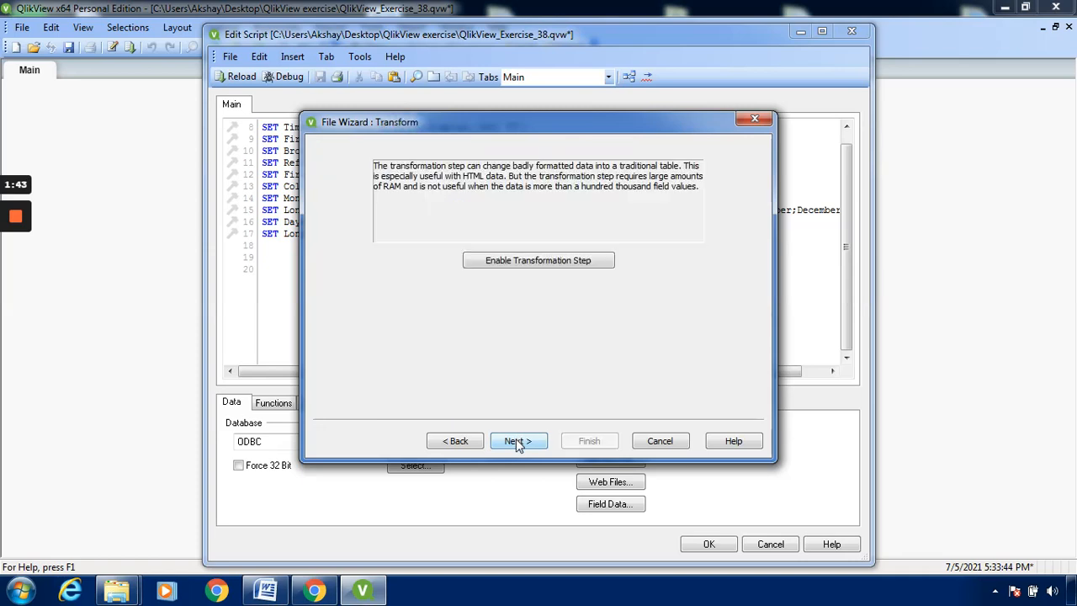
click(517, 441)
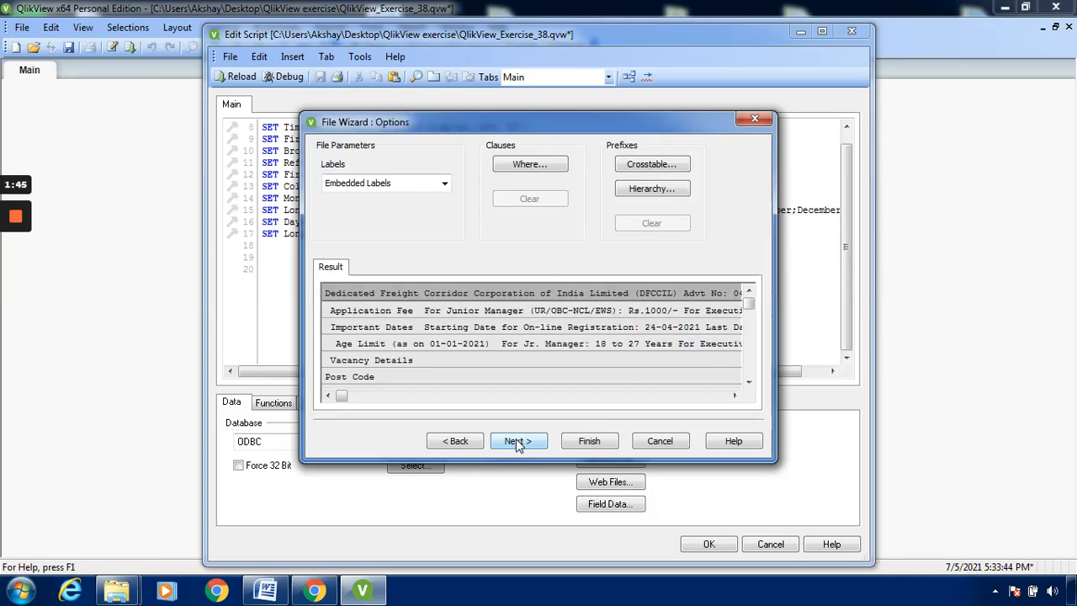
click(518, 442)
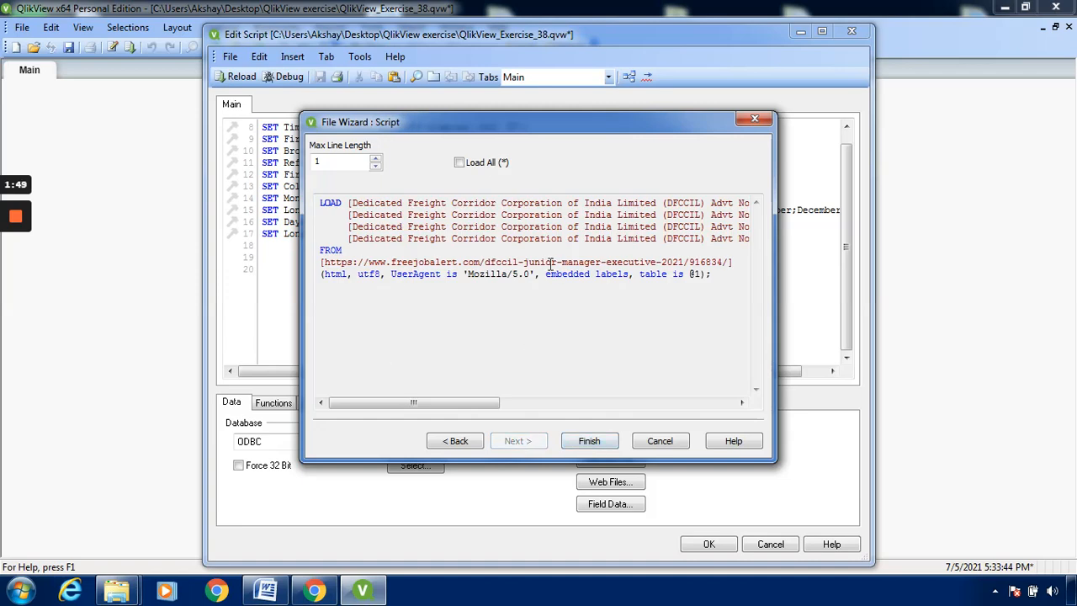
click(589, 444)
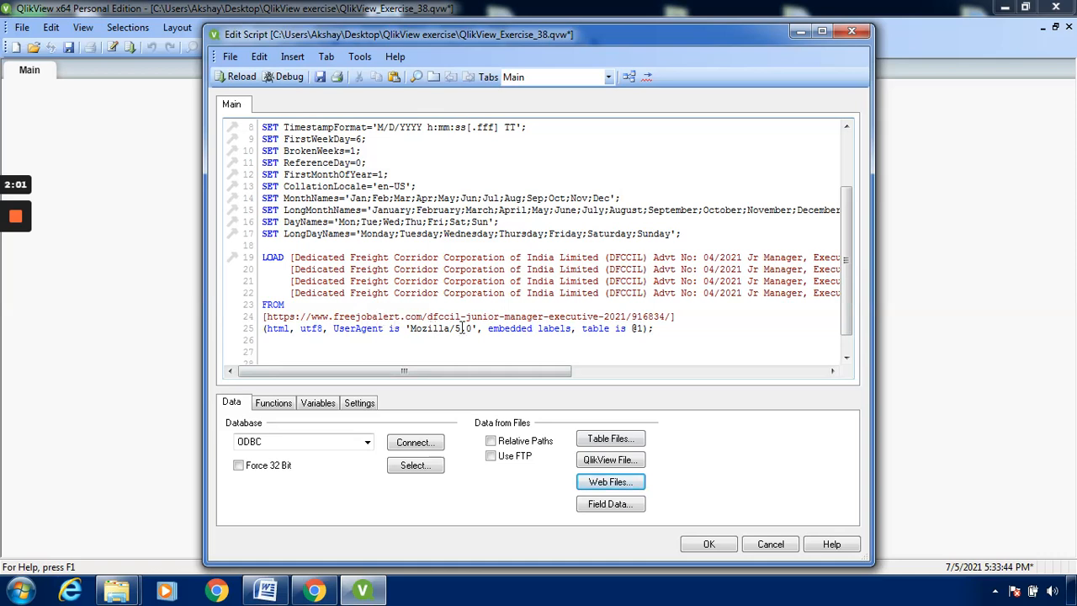
Accept the script, reload the document and check the loaded table's structure in the Table Viewer
click(718, 549)
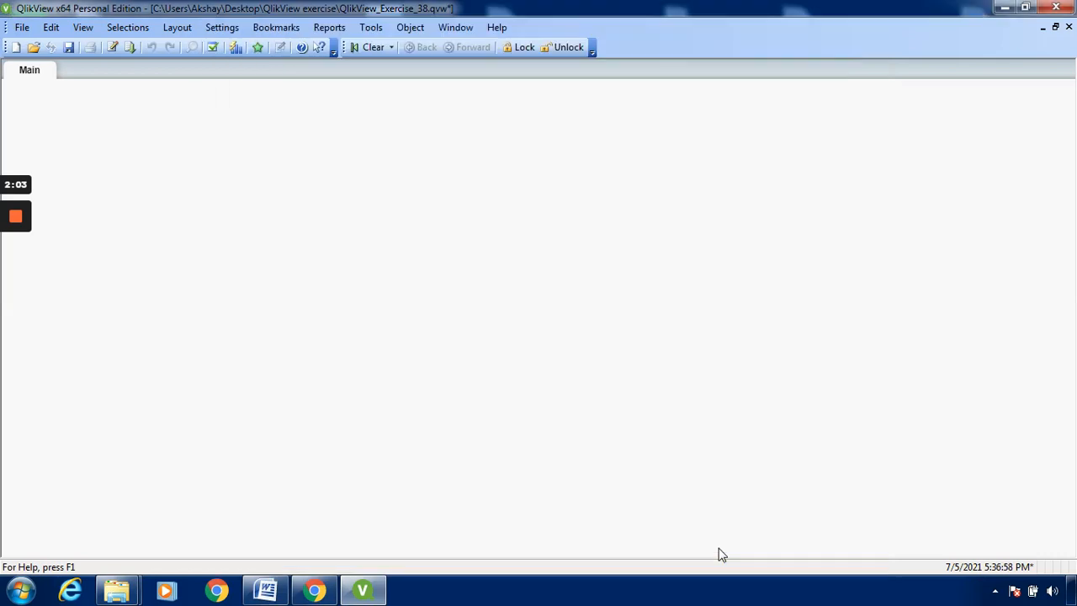
click(130, 47)
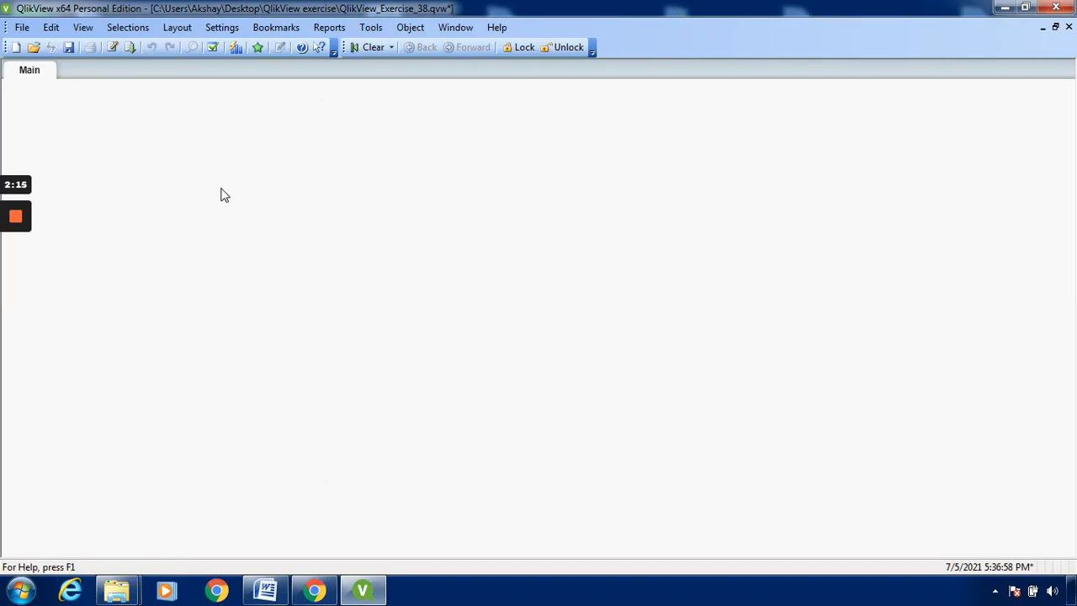
key(ctrl+t)
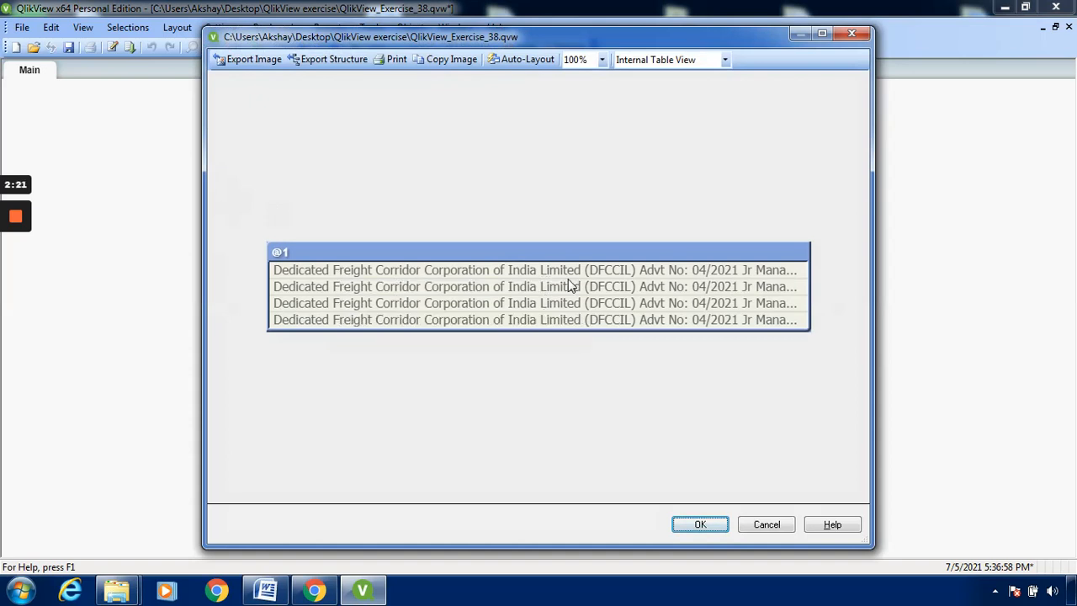
click(864, 34)
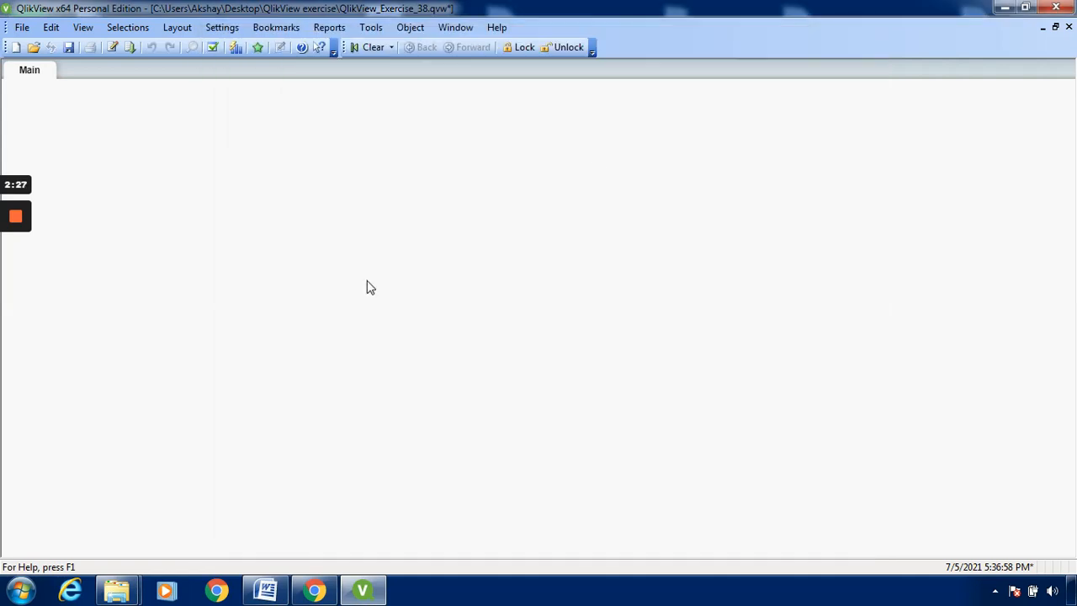
Start a new table box on the Main sheet and title it "Advertisement"
right_click(367, 286)
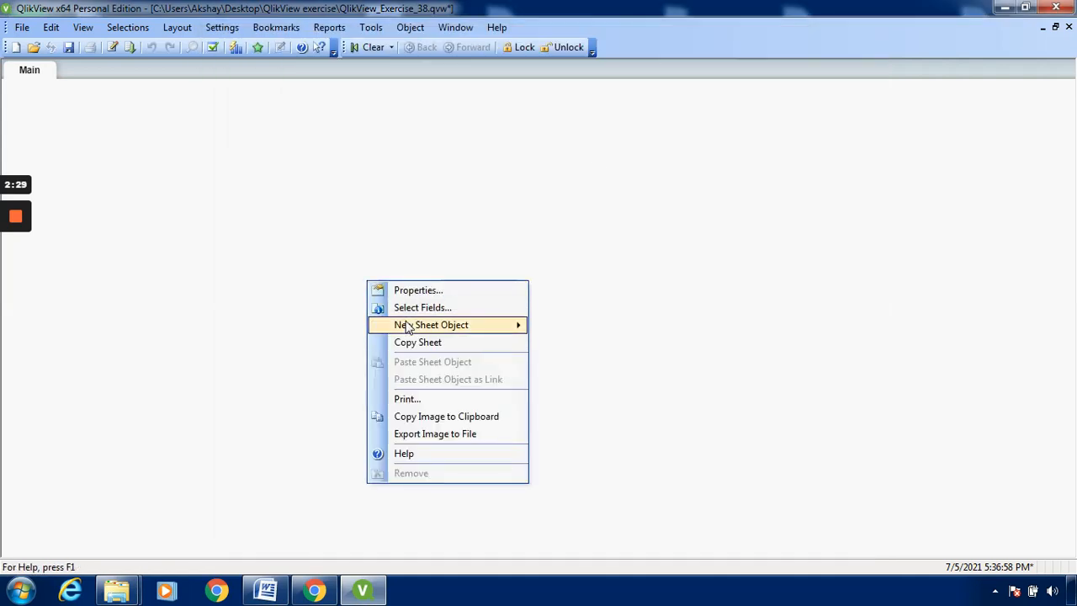
mouse_move(407, 326)
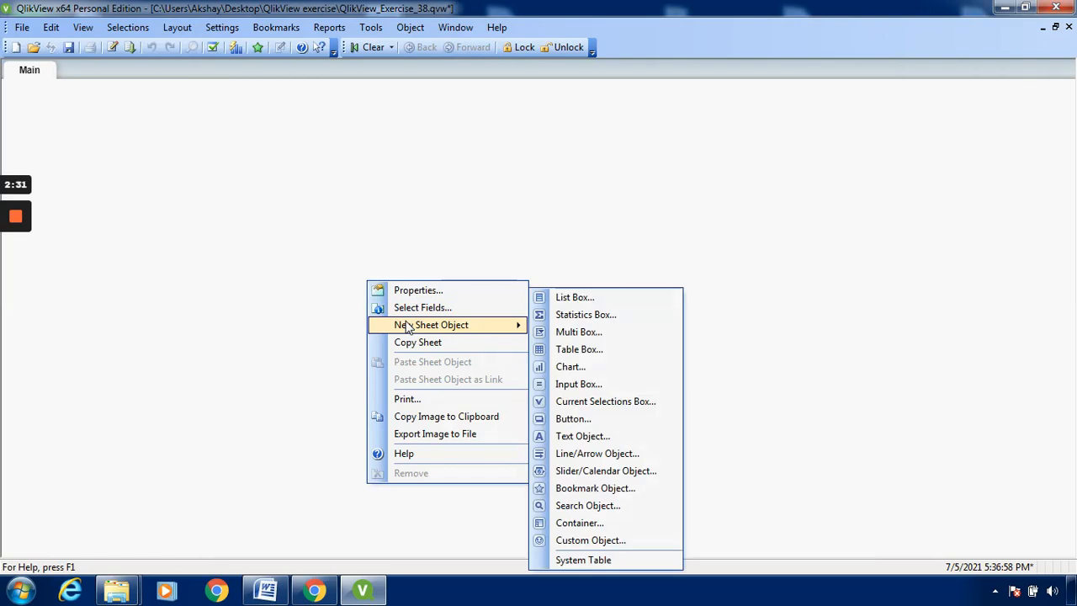
click(594, 349)
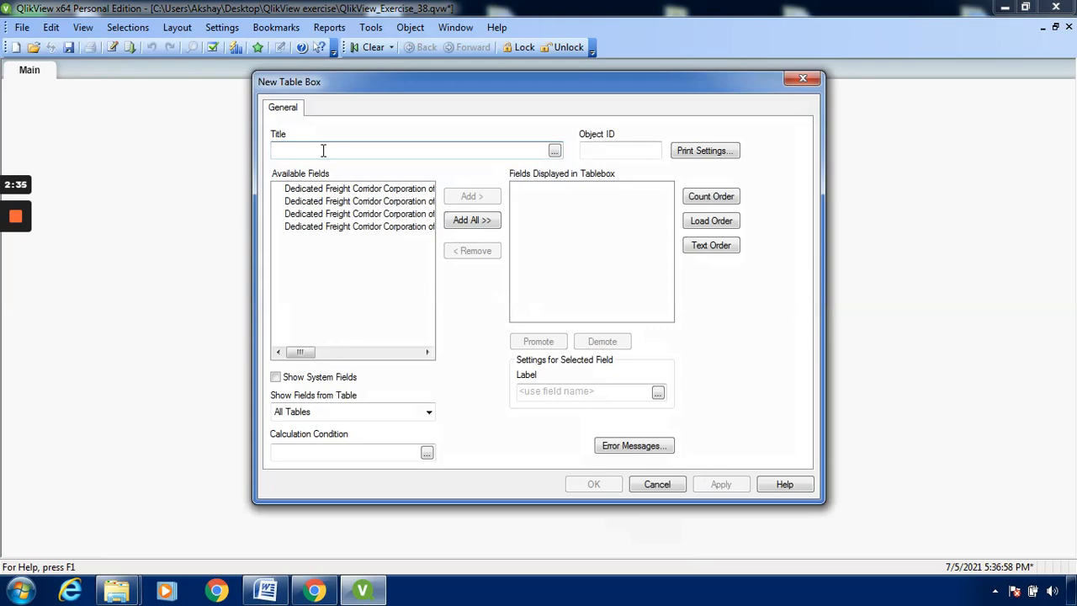
click(329, 190)
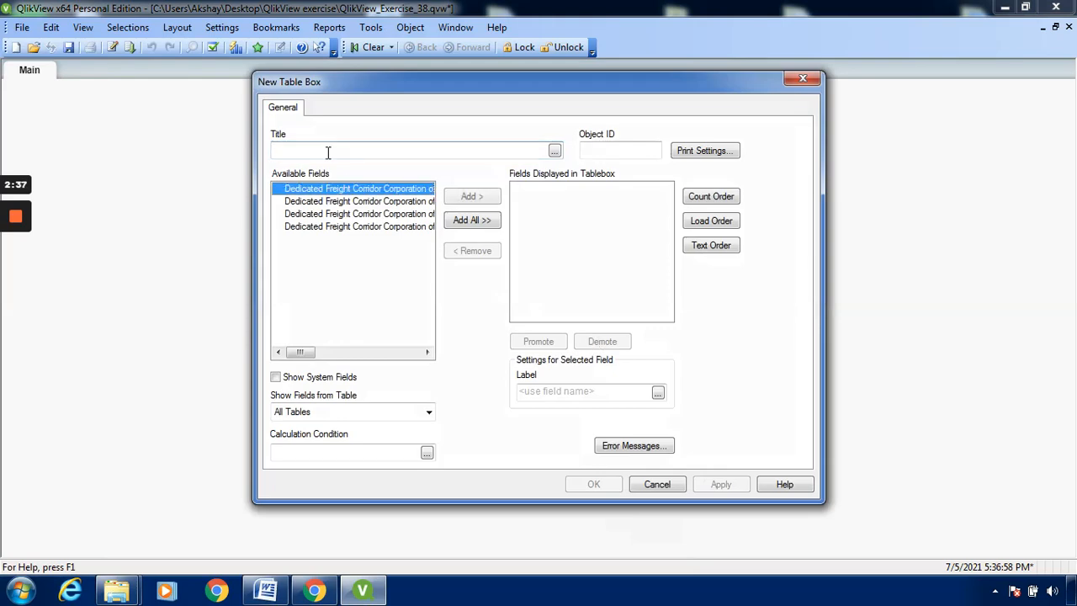
click(328, 153)
text(Advertisement)
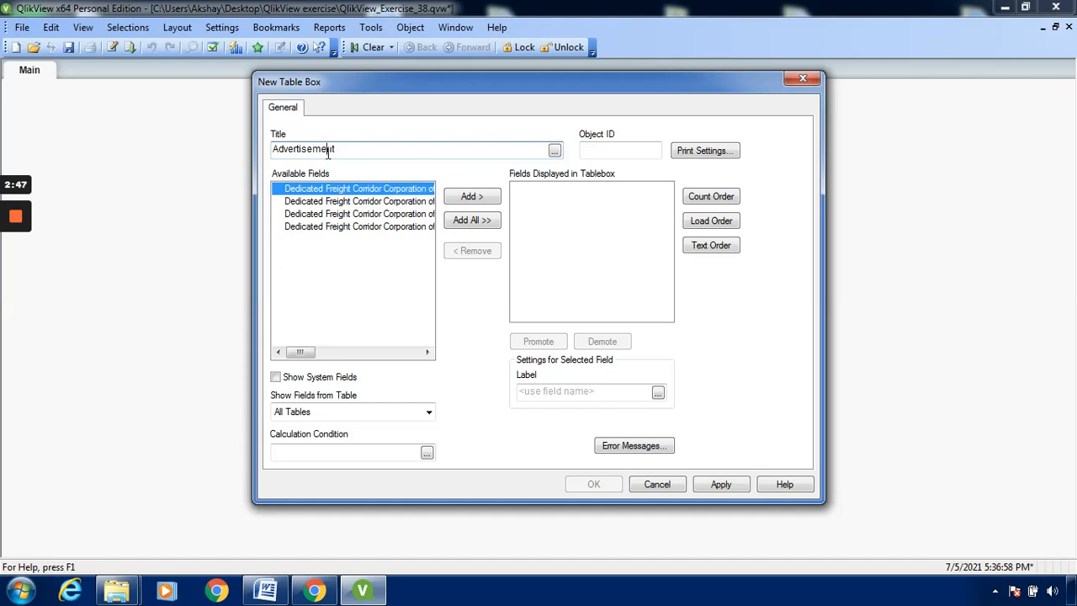
Extend the table box title to "Govt Job Advertisement"
key(Left)
key(Left)
key(Left)
key(Left)
key(Left)
key(Left)
text(Job)
key(Home)
text(Govt)
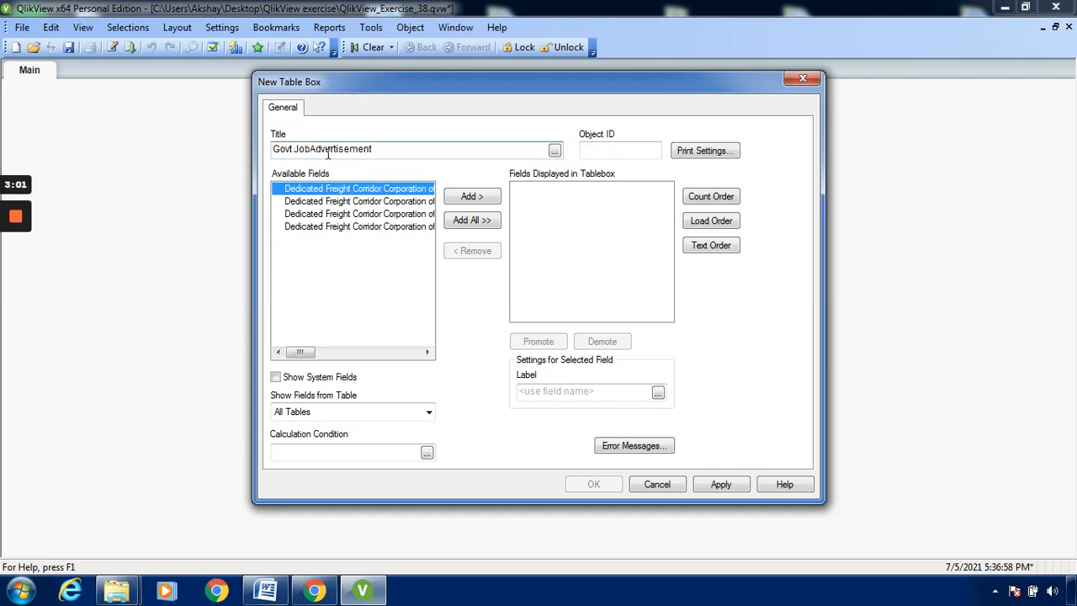
key(Right)
key(Right)
key(Right)
key(Delete)
Add the first Dedicated Freight Corridor Corporation field to the table box, preview it on the sheet and confirm the table box
click(458, 197)
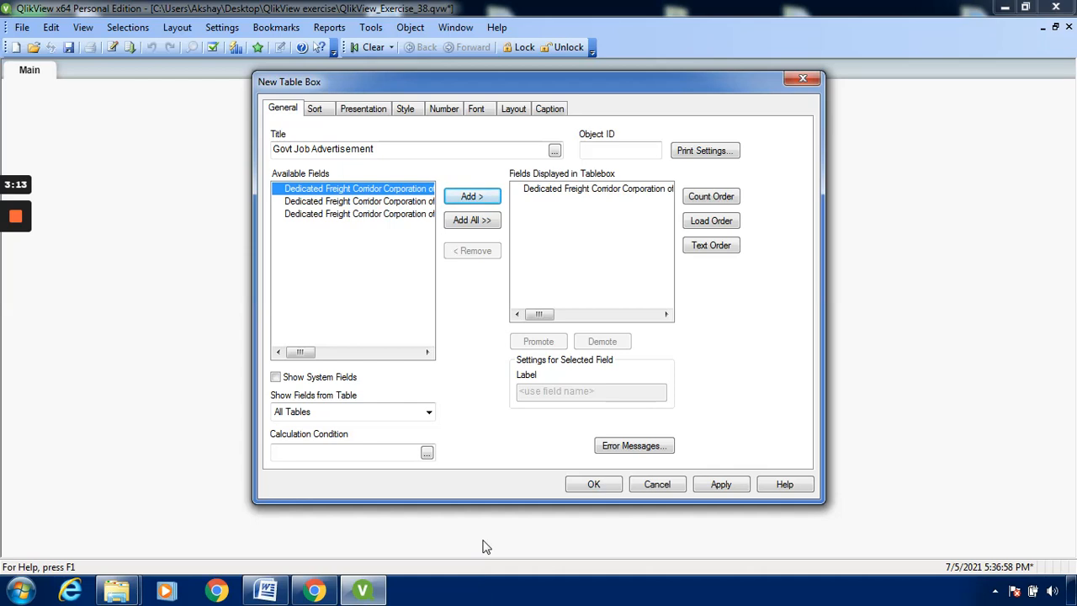
click(720, 493)
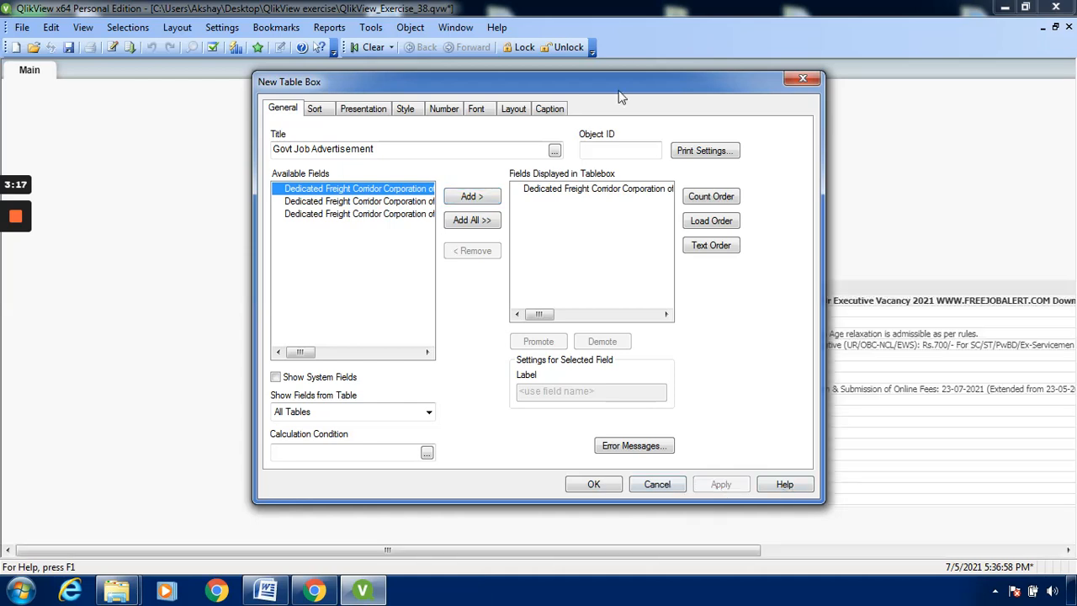
drag(619, 94, 270, 77)
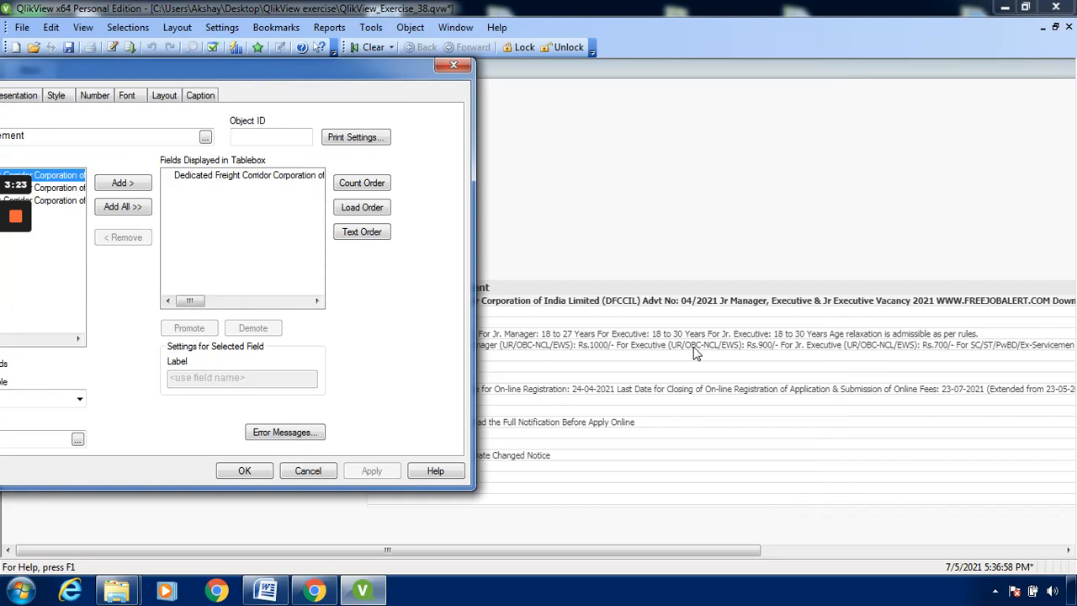
click(242, 471)
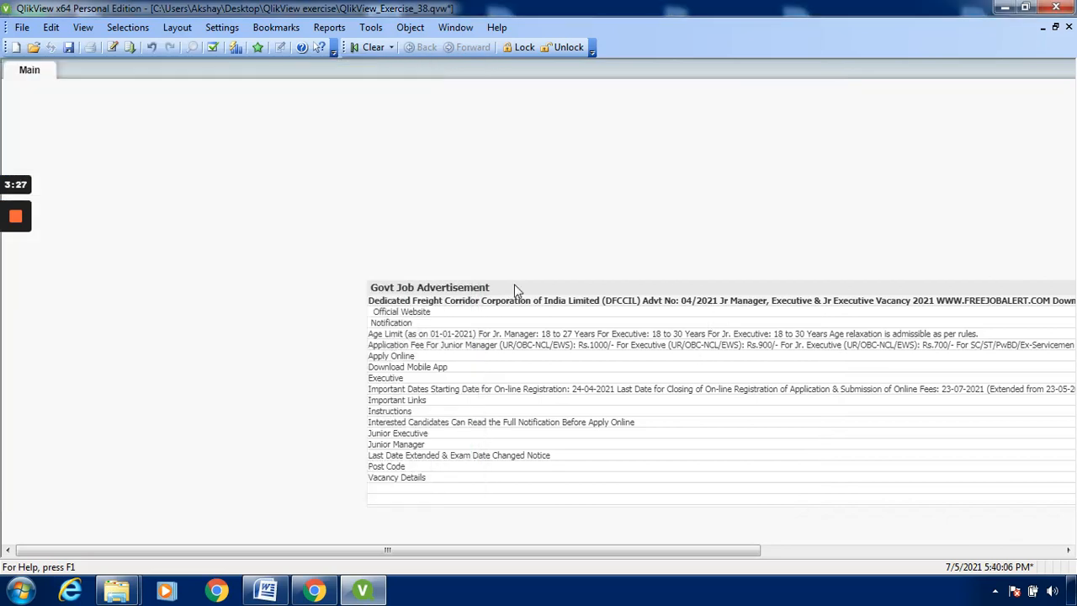
Move the Govt Job Advertisement table box to the upper-left corner of the Main sheet
click(514, 287)
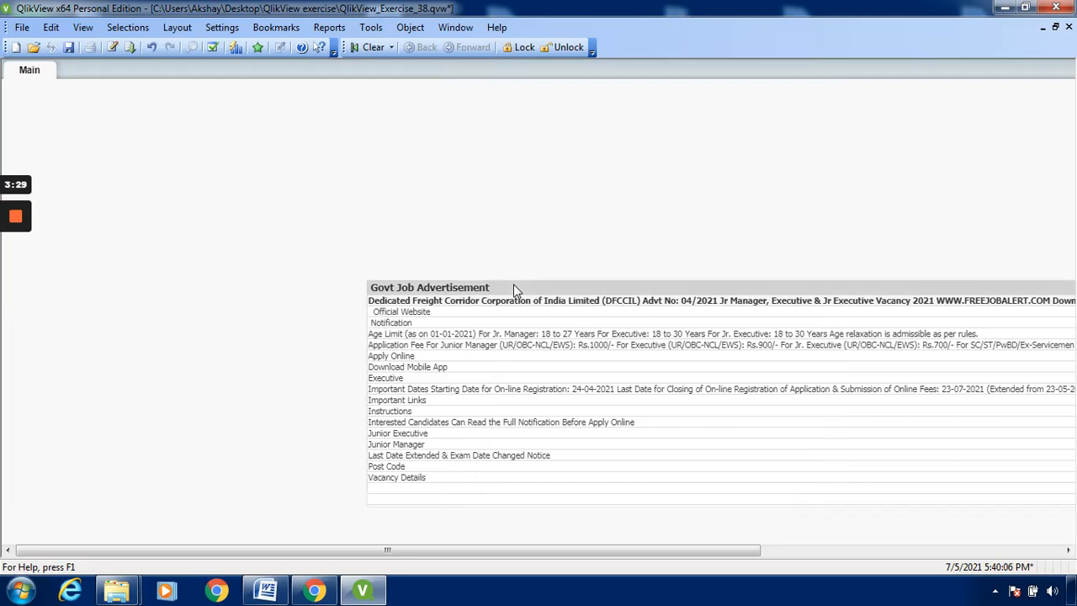
drag(253, 159, 208, 128)
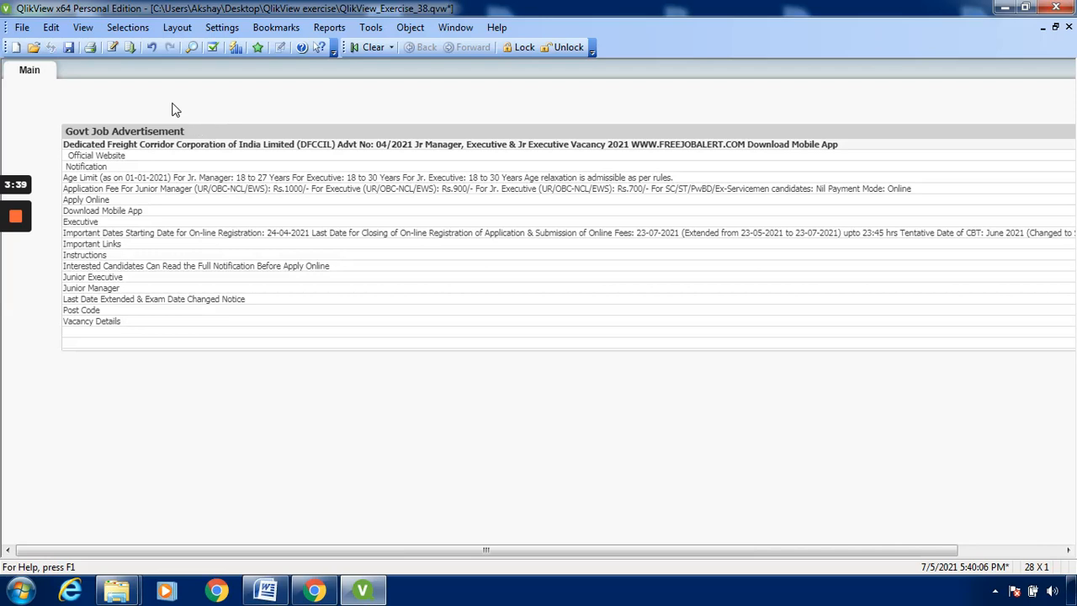
drag(161, 92, 162, 95)
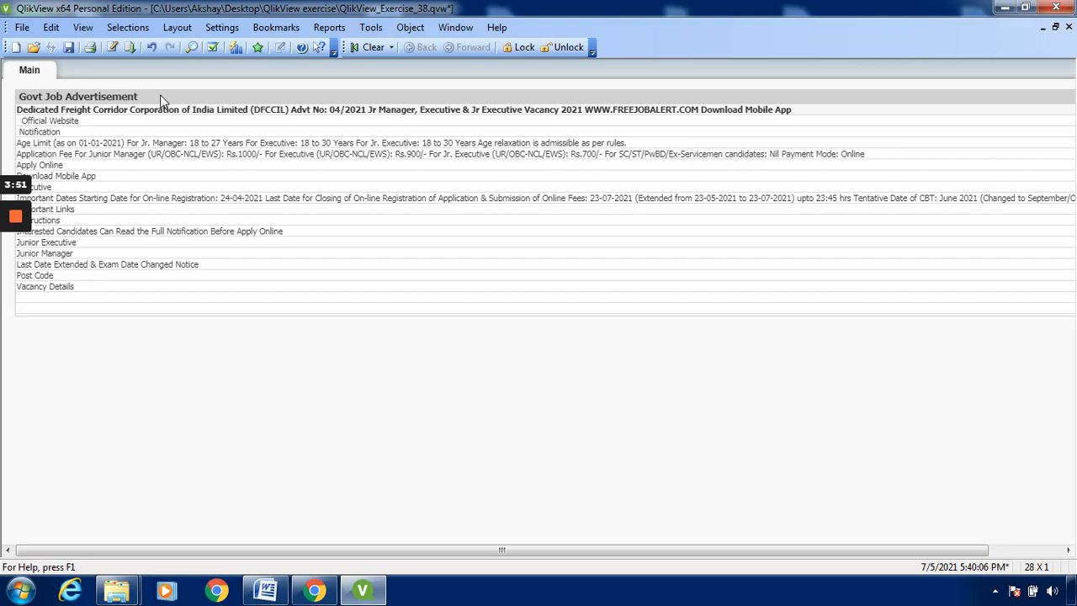
mouse_move(21, 225)
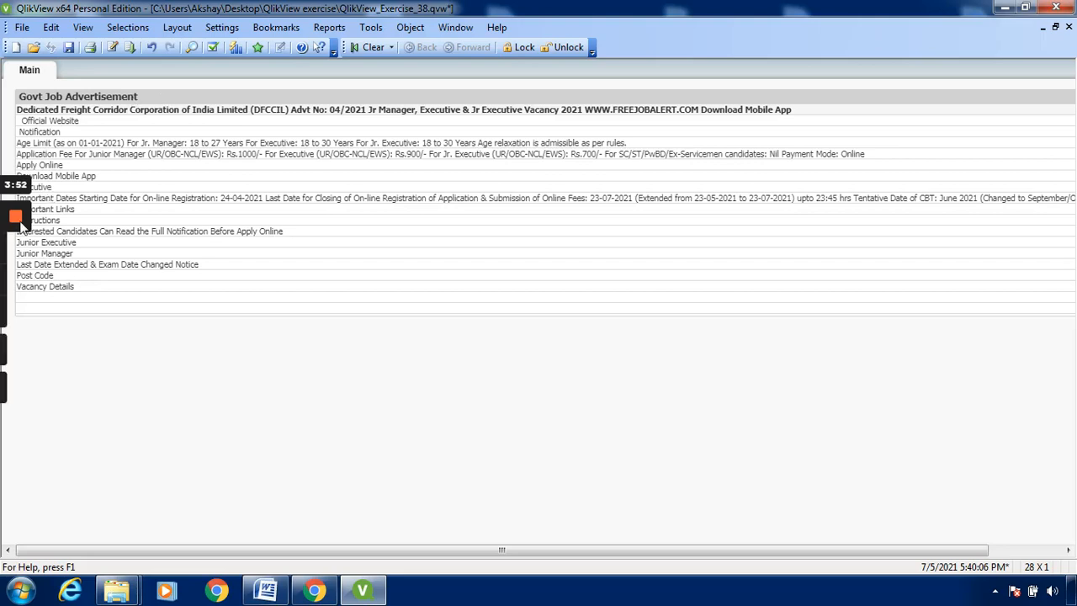